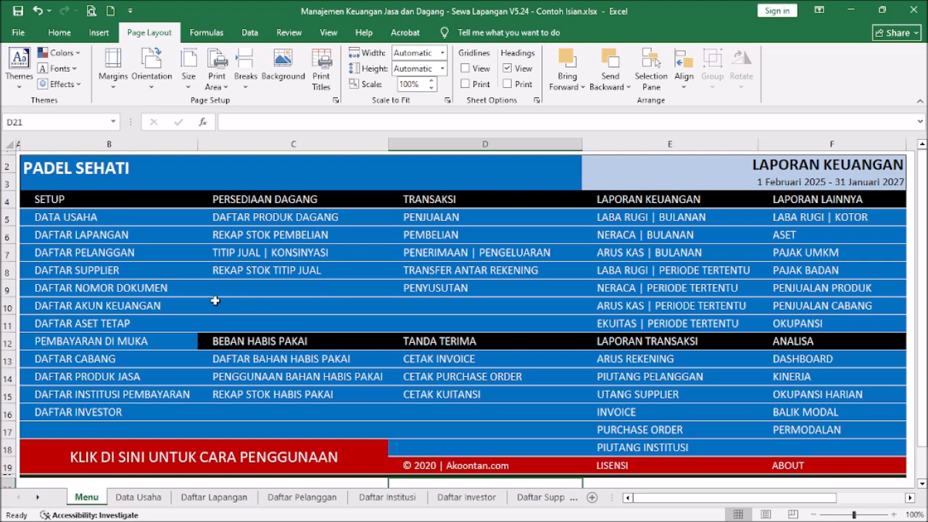
Look at the DAFTAR LAPANGAN and DAFTAR CABANG setup lists, returning to the main menu after the court list
click(121, 235)
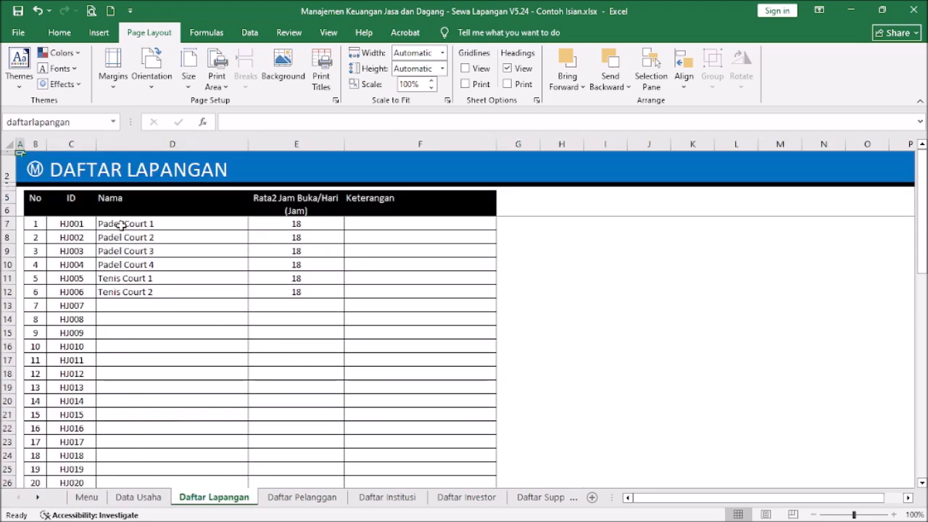
click(36, 173)
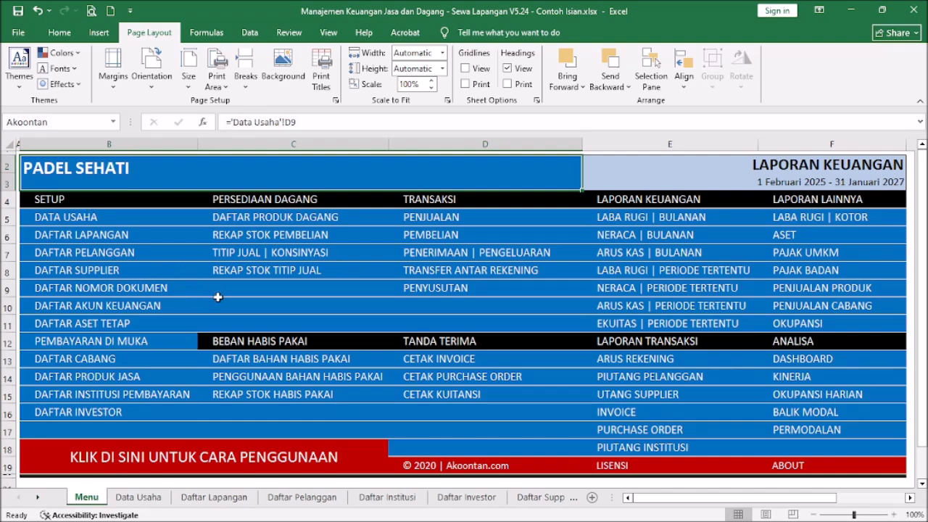
click(107, 360)
click(35, 171)
View the DAFTAR INSTITUSI PEMBAYARAN and DAFTAR INVESTOR setup lists, ending back at the main menu
click(150, 395)
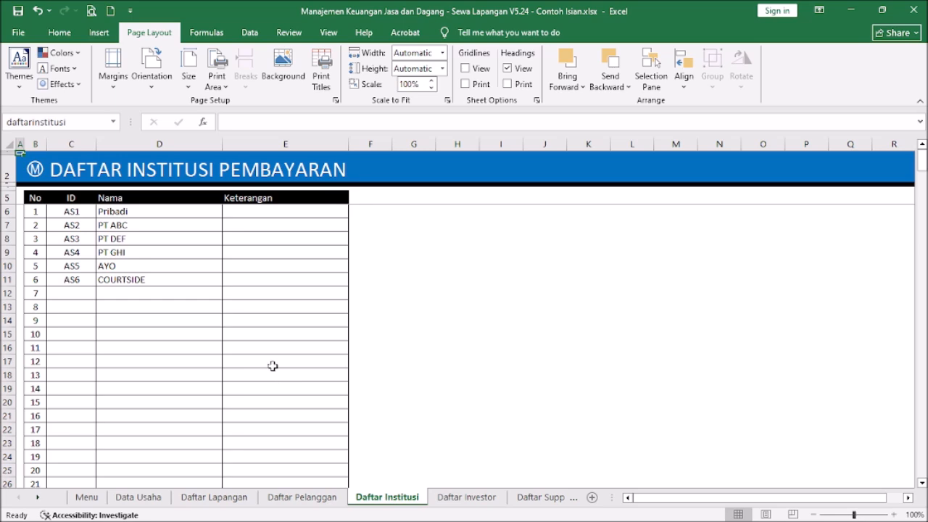
click(34, 169)
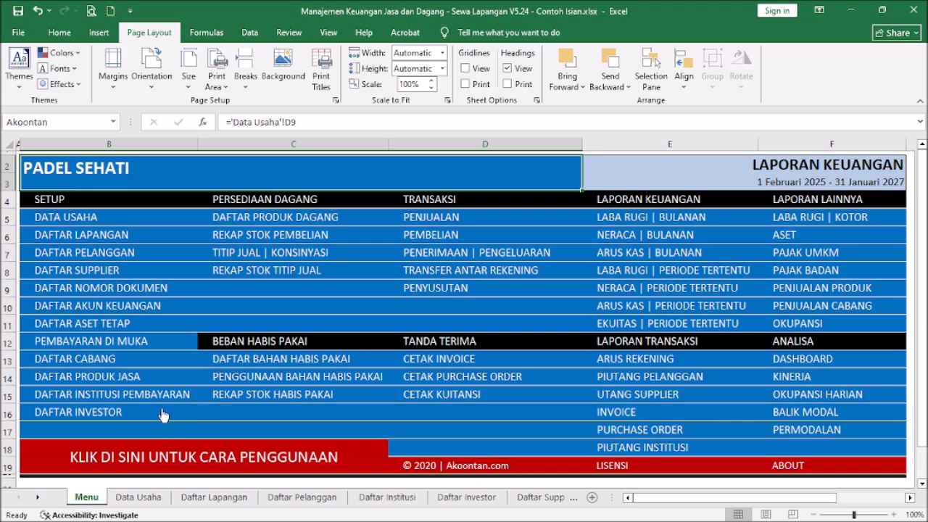
click(116, 413)
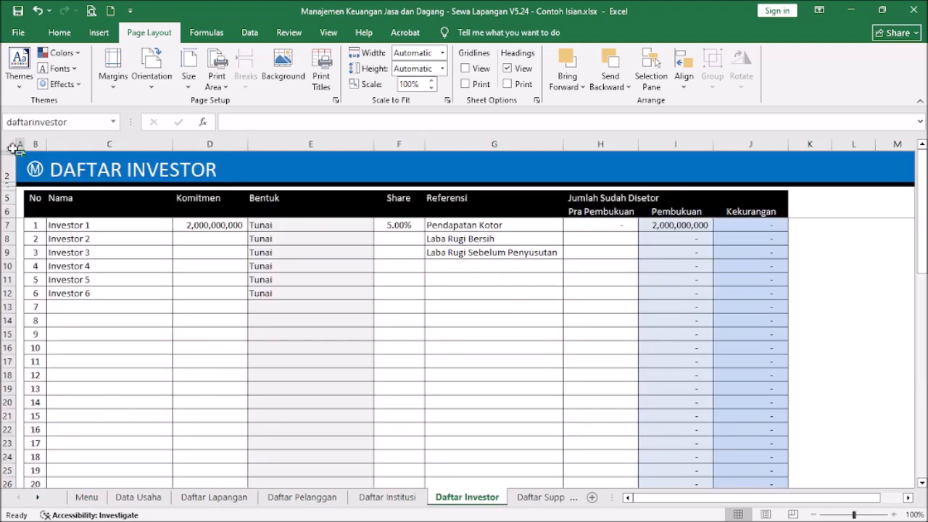
click(34, 169)
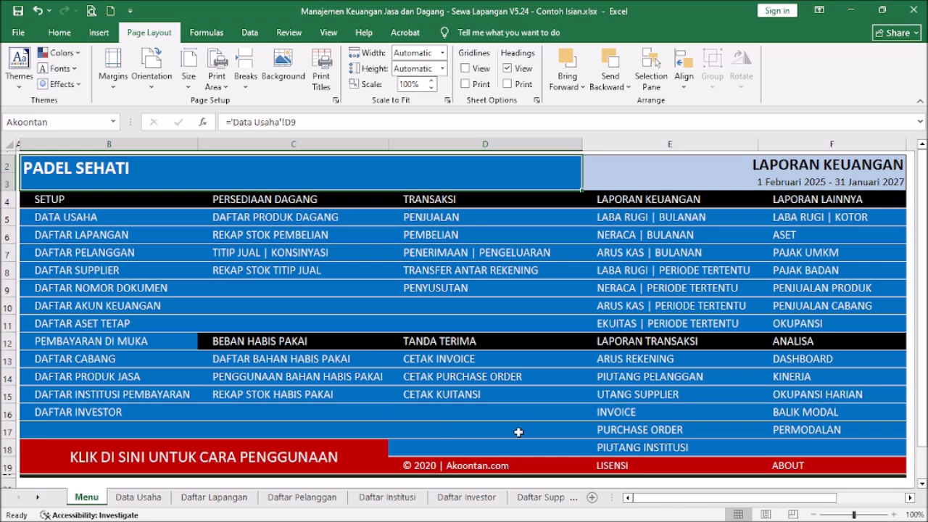
View the PENJUALAN transaction sheet and go back to the main menu
click(435, 218)
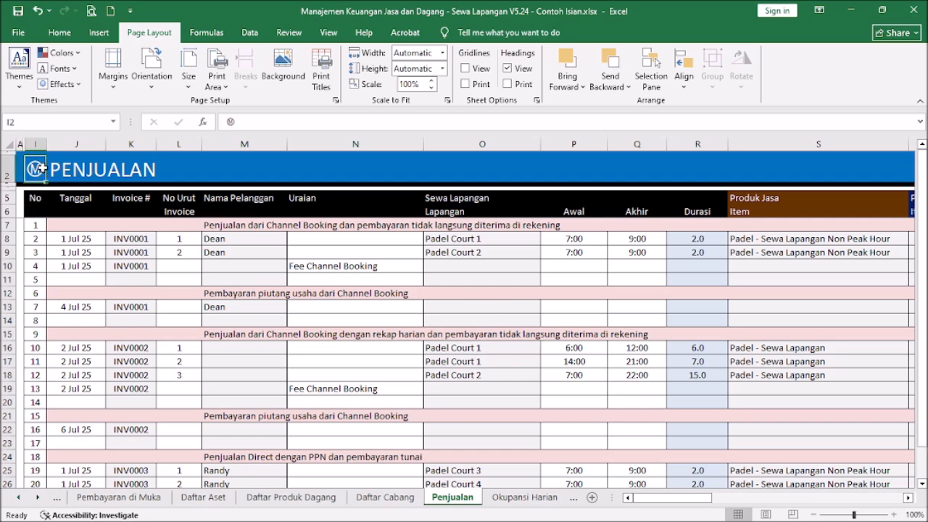
click(41, 170)
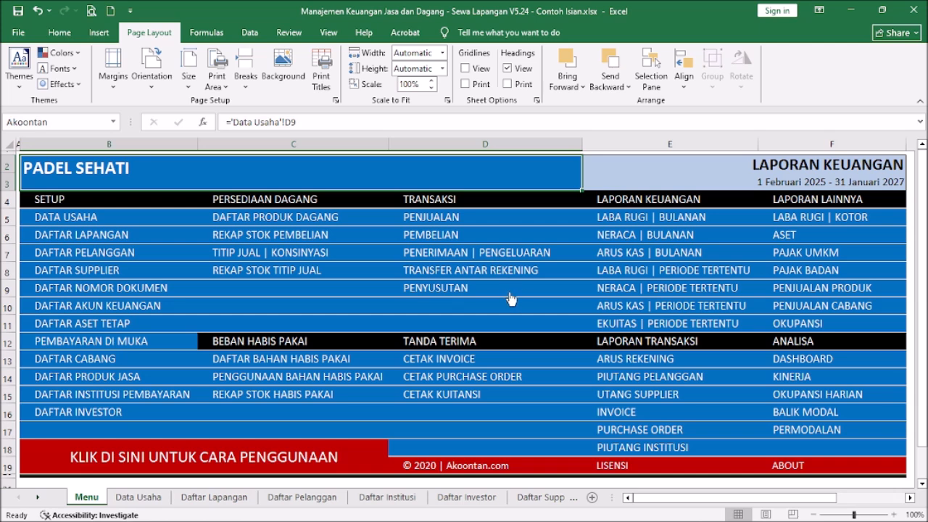
click(327, 290)
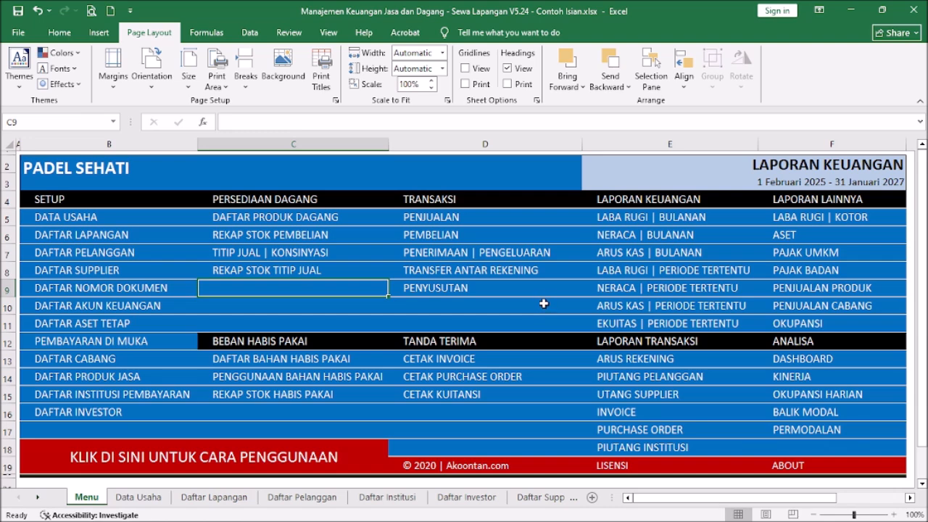
Review the monthly LABA RUGI and NERACA reports and the LABA RUGI | PERIODE TERTENTU report, returning to the menu after each
click(641, 218)
click(35, 202)
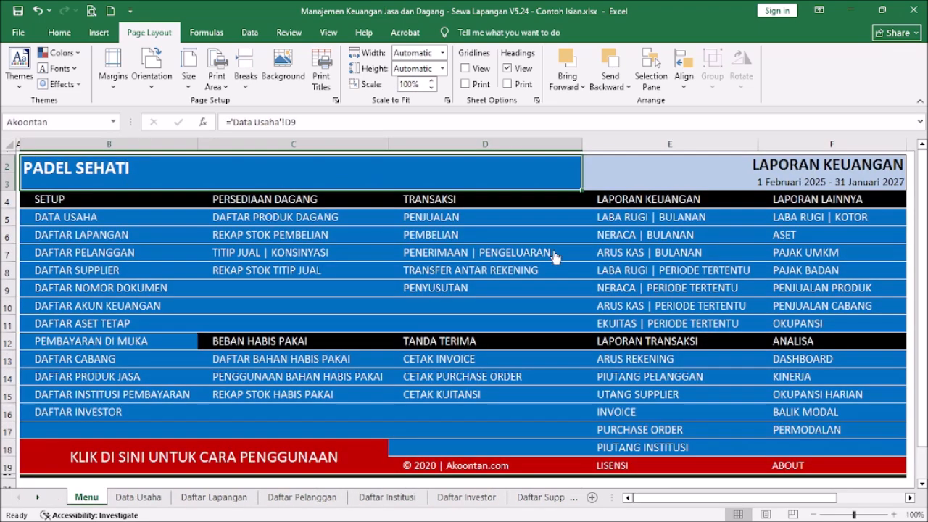
click(627, 233)
click(36, 173)
click(641, 268)
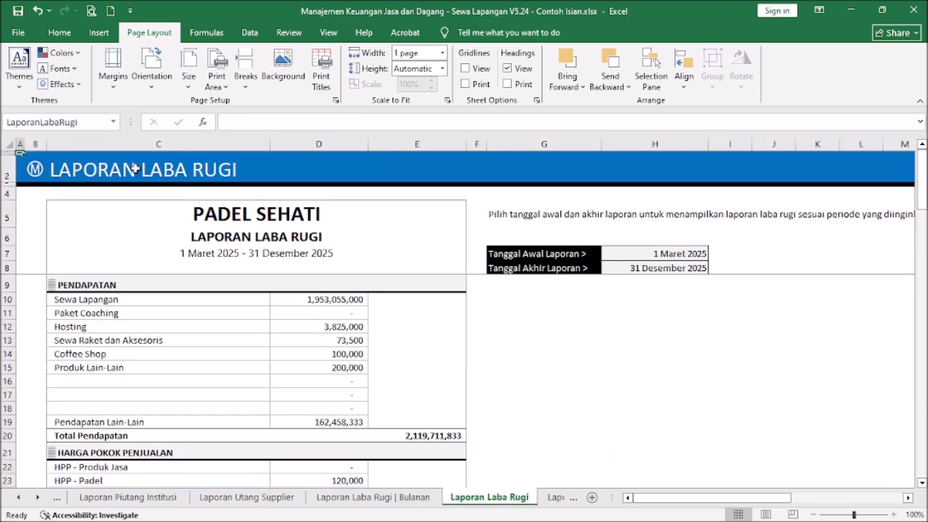
click(34, 169)
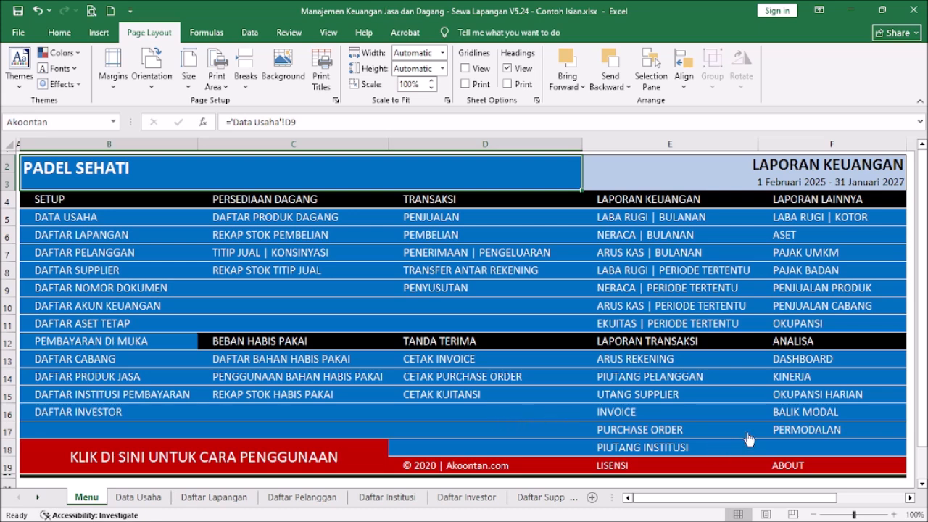
Review the PIUTANG PELANGGAN and PIUTANG INSTITUSI receivables reports, returning to the menu after each
click(668, 377)
click(42, 173)
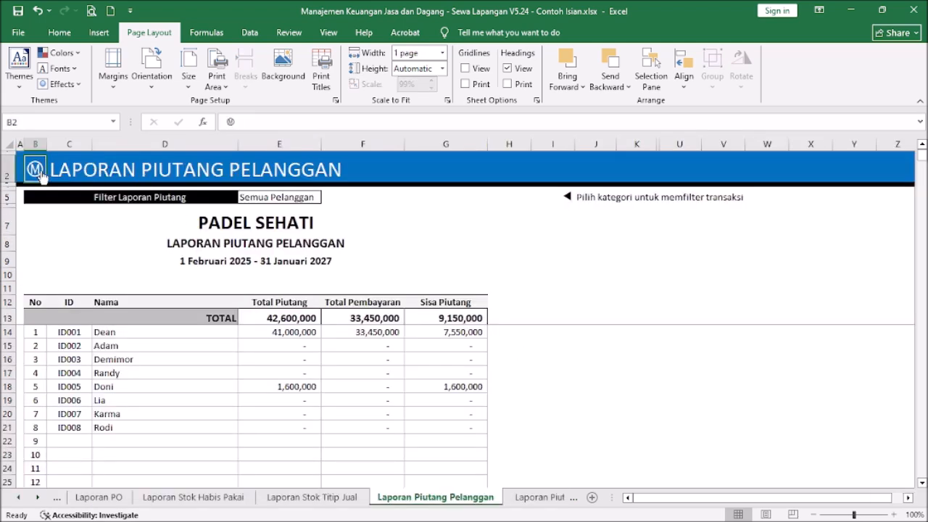
click(677, 447)
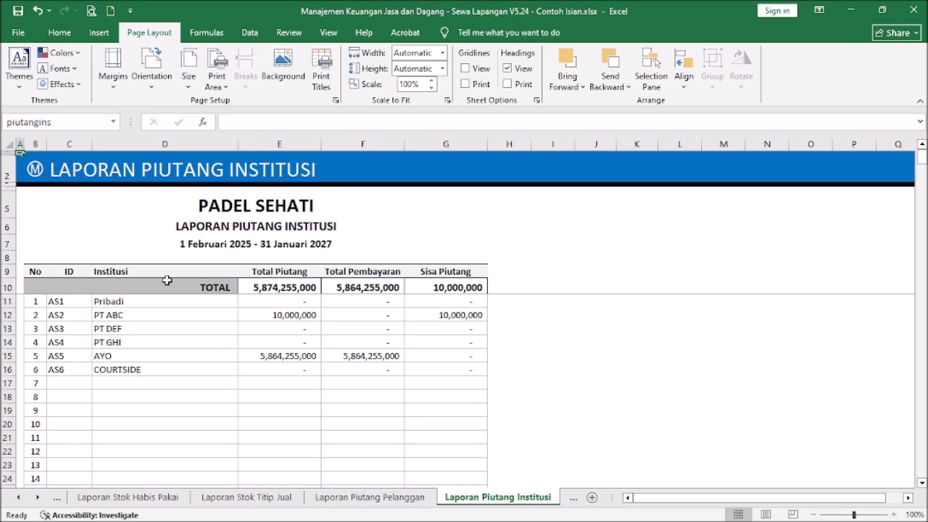
click(25, 168)
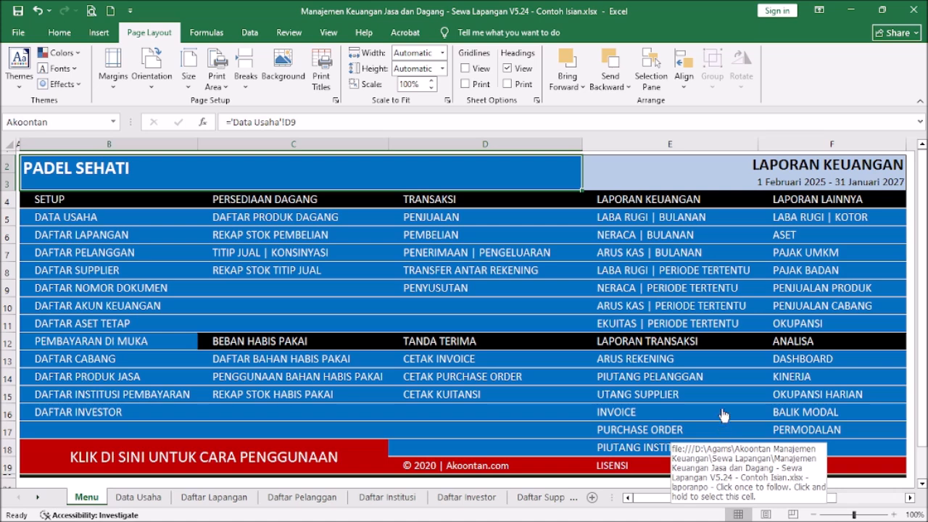
View the ASET report under LAPORAN LAINNYA and return to the main menu
click(511, 306)
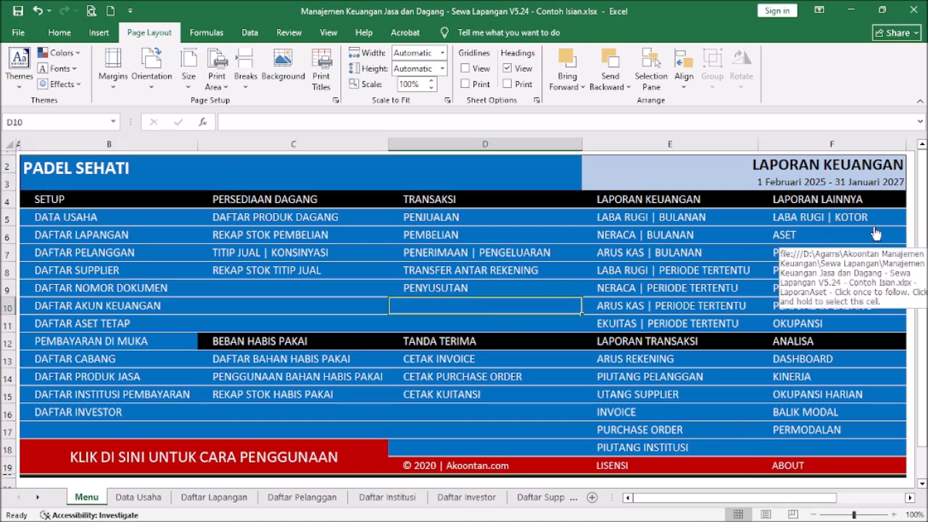
click(784, 234)
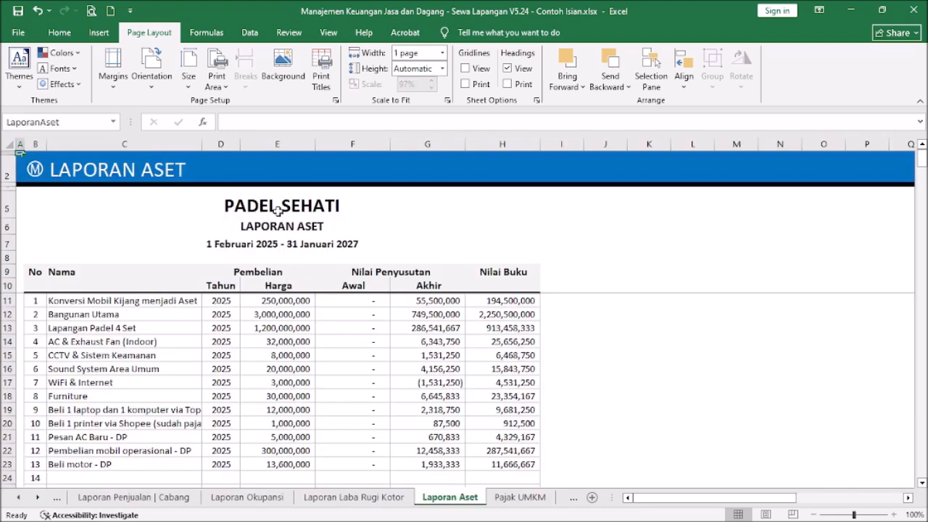
click(32, 171)
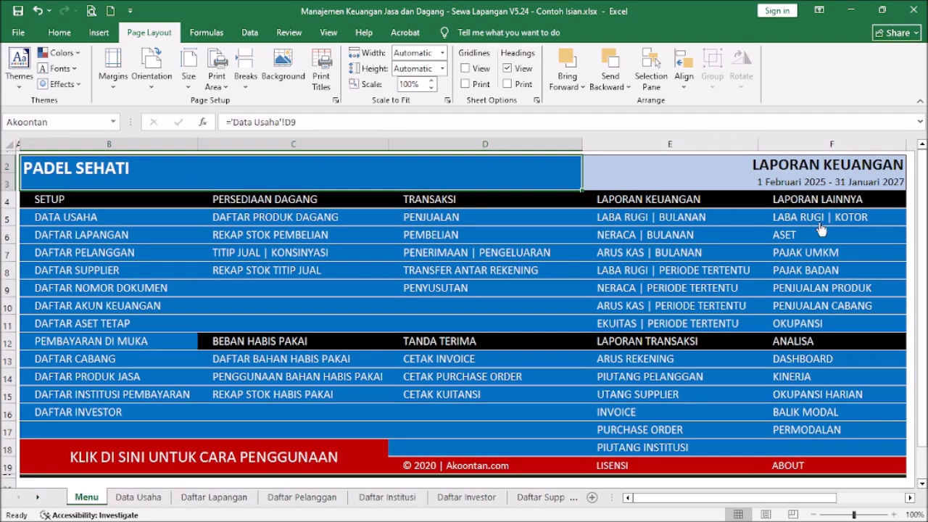
Review the PAJAK UMKM and PAJAK BADAN tax reports, returning to the menu after each
click(826, 251)
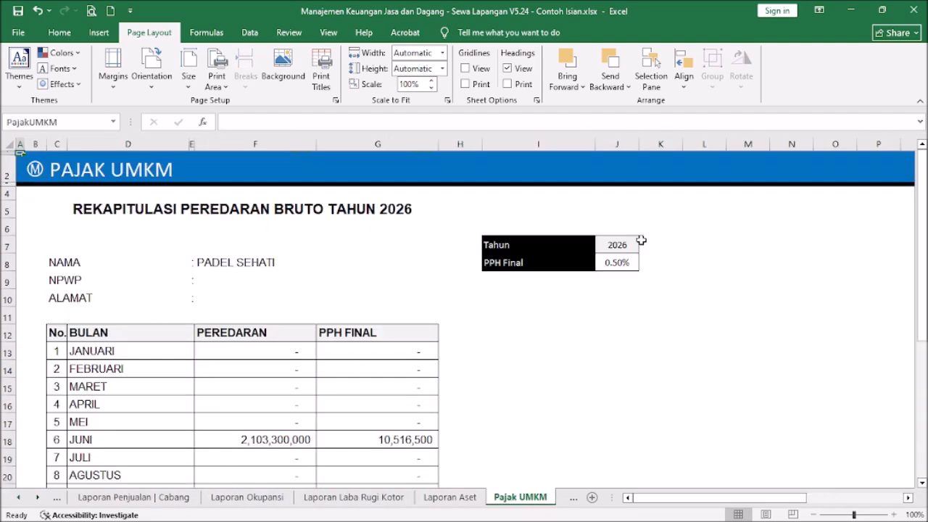
click(32, 171)
click(812, 268)
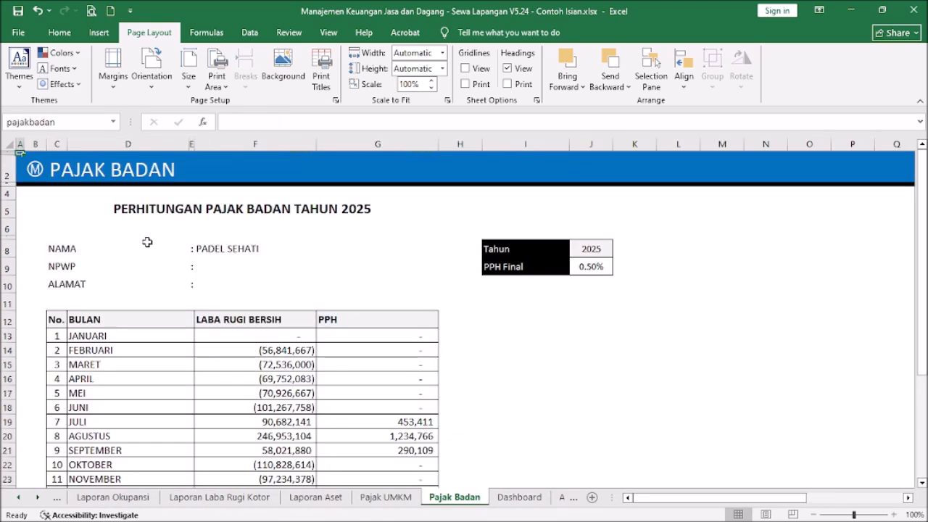
click(33, 172)
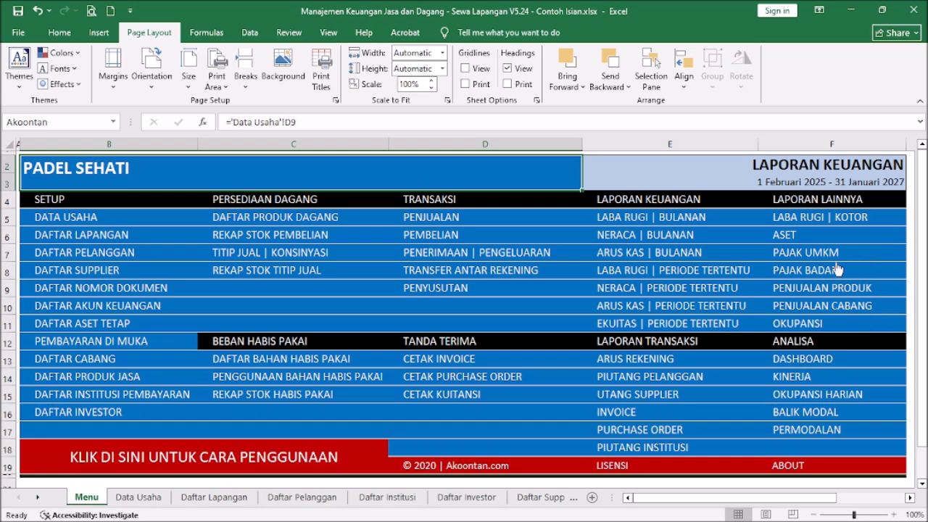
Review the PENJUALAN PRODUK sales report and the OKUPANSI report, returning to the menu after each
click(815, 290)
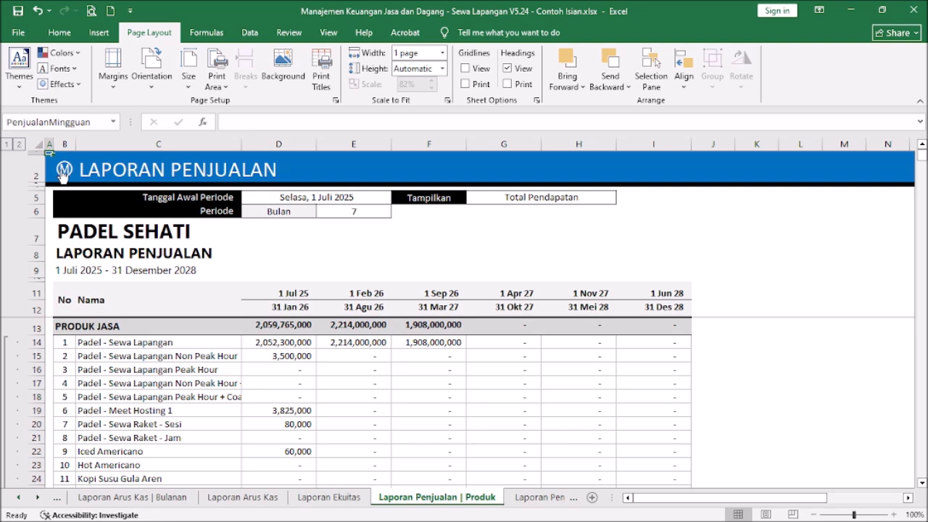
click(62, 172)
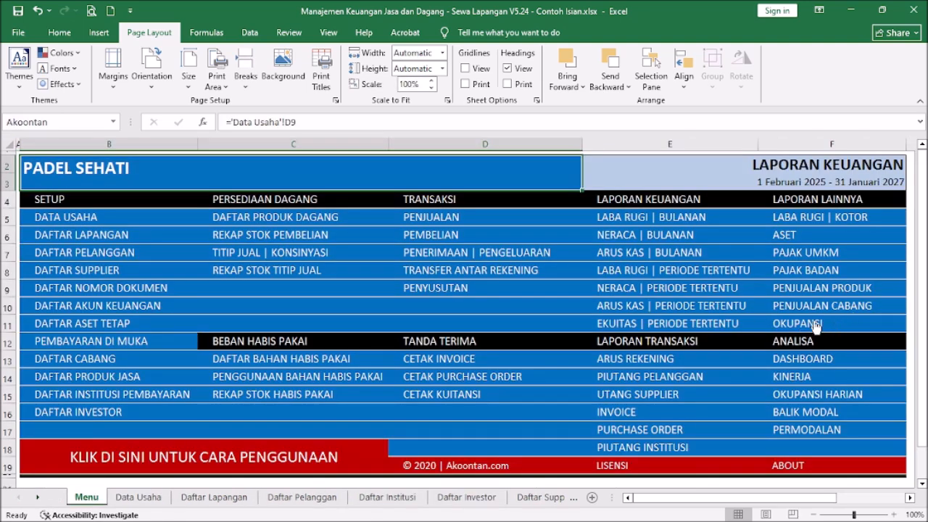
click(840, 327)
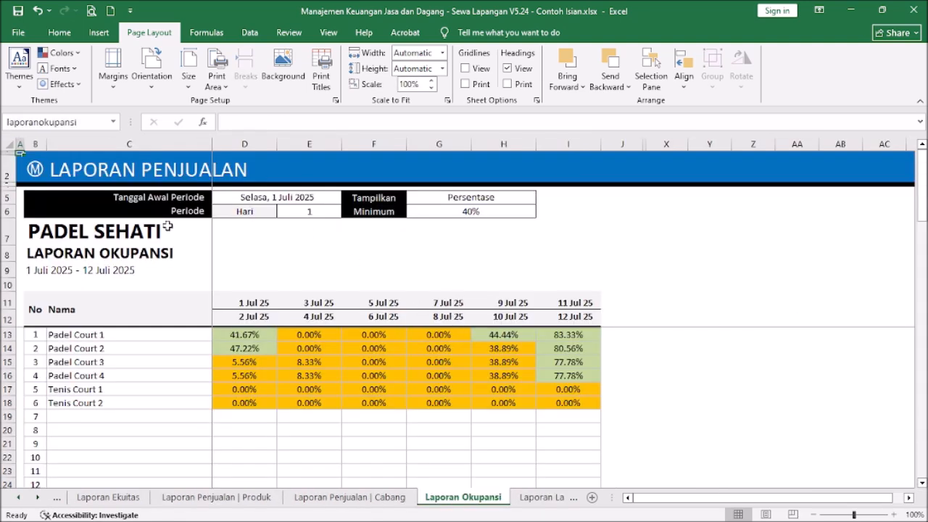
click(35, 170)
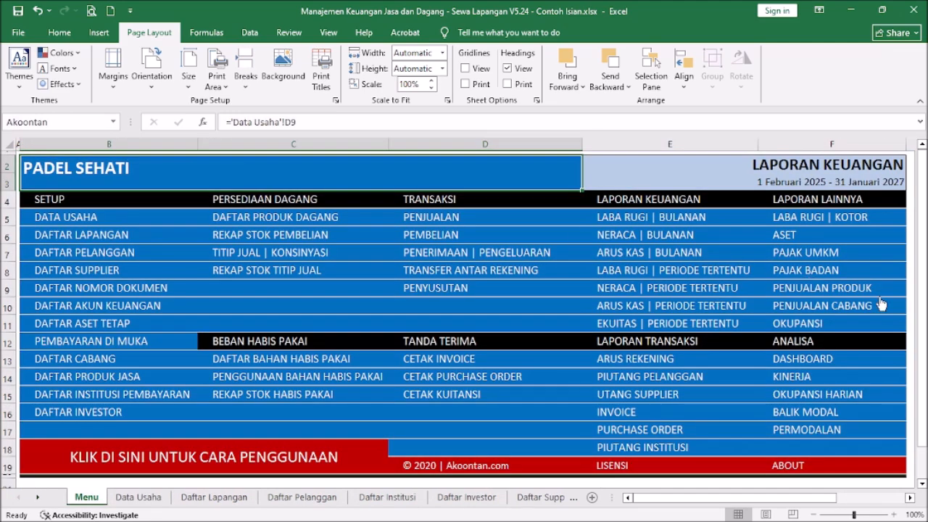
Examine the financial DASHBOARD, including its LABA RUGI, NERACA and ARUS KAS charts and the ratios, and return to the menu
click(831, 358)
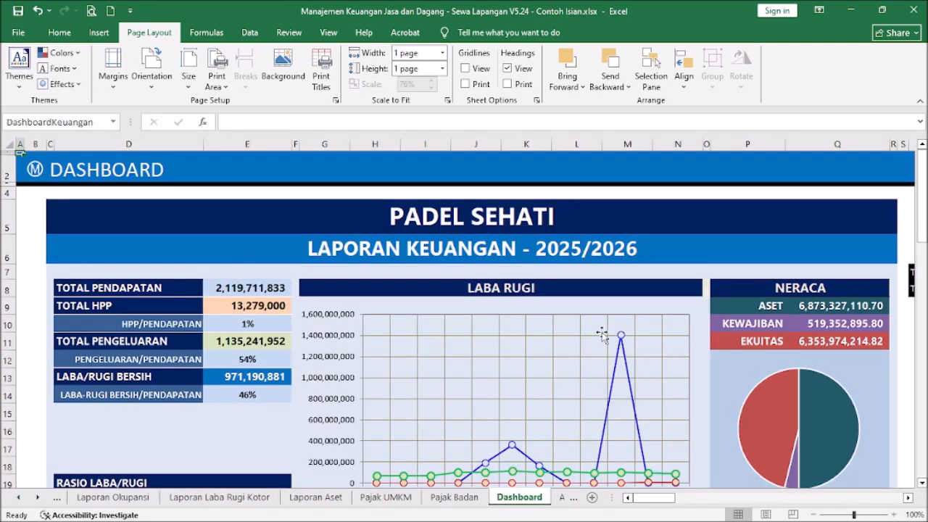
scroll(600, 333, down, 2)
scroll(598, 335, down, 3)
scroll(596, 342, up, 5)
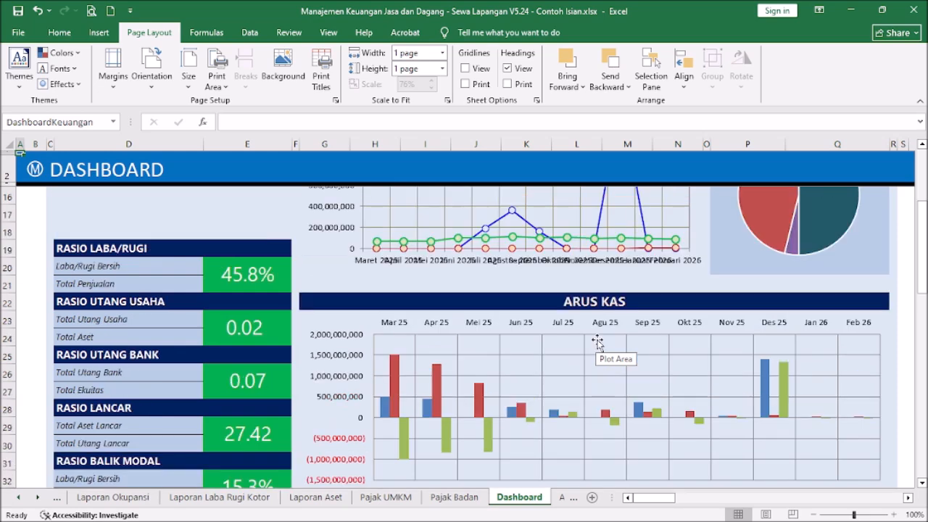
scroll(689, 294, down, 4)
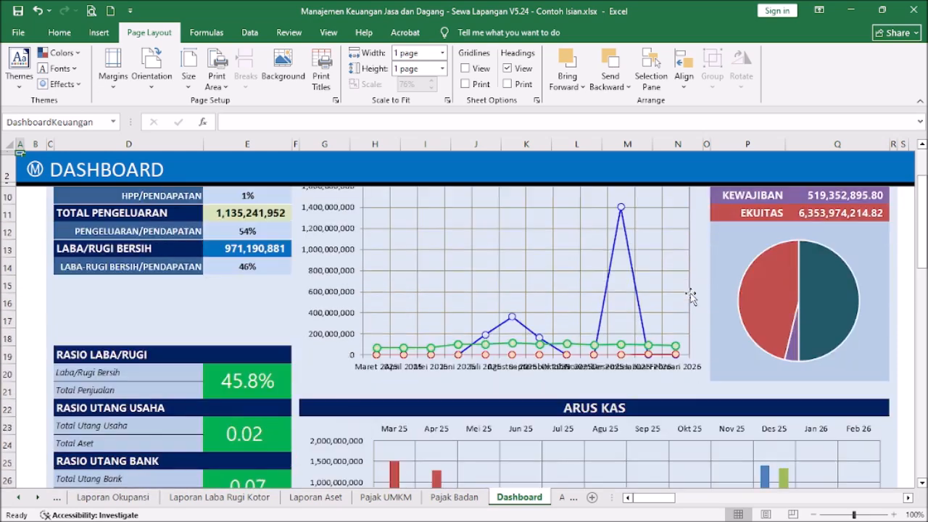
scroll(687, 299, down, 2)
scroll(681, 295, up, 6)
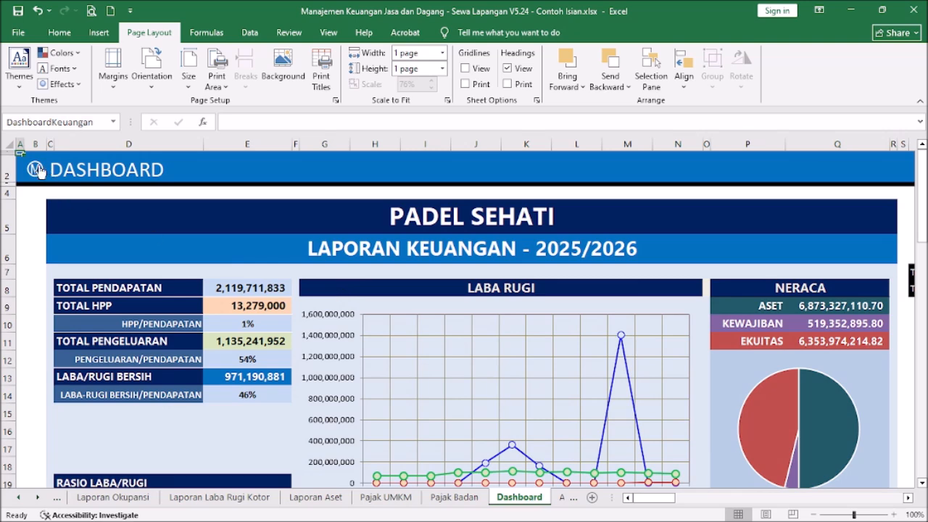
click(37, 169)
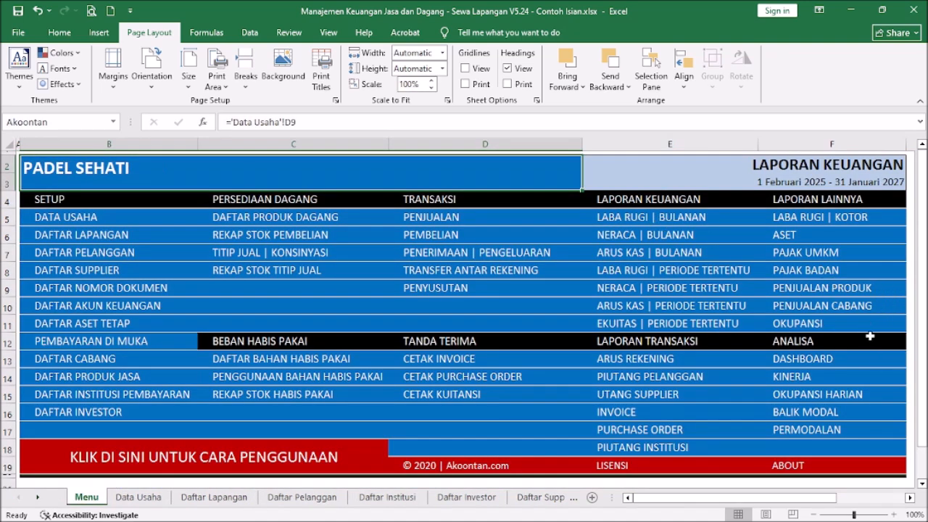
View the OKUPANSI HARIAN schedule, return to the menu, and examine the BALIK MODAL calculator from PERMODALAN down to the payback duration
click(844, 391)
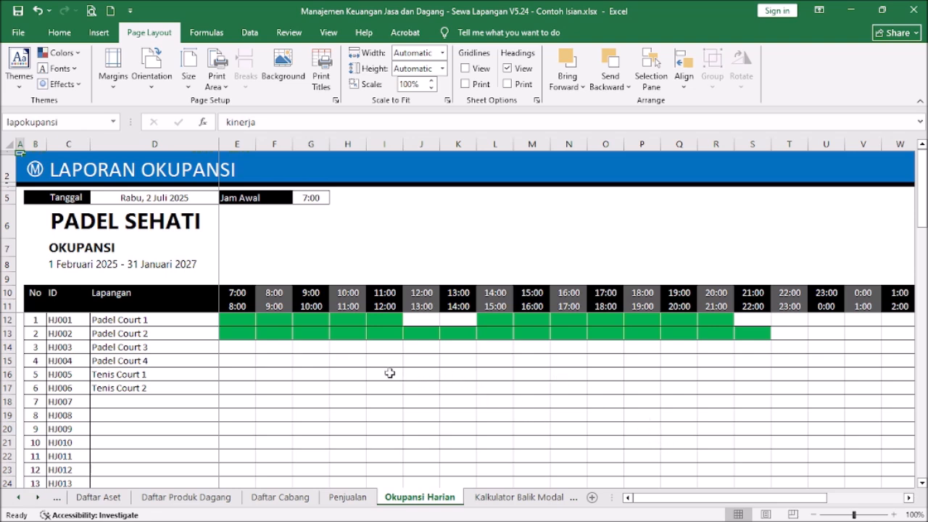
click(34, 174)
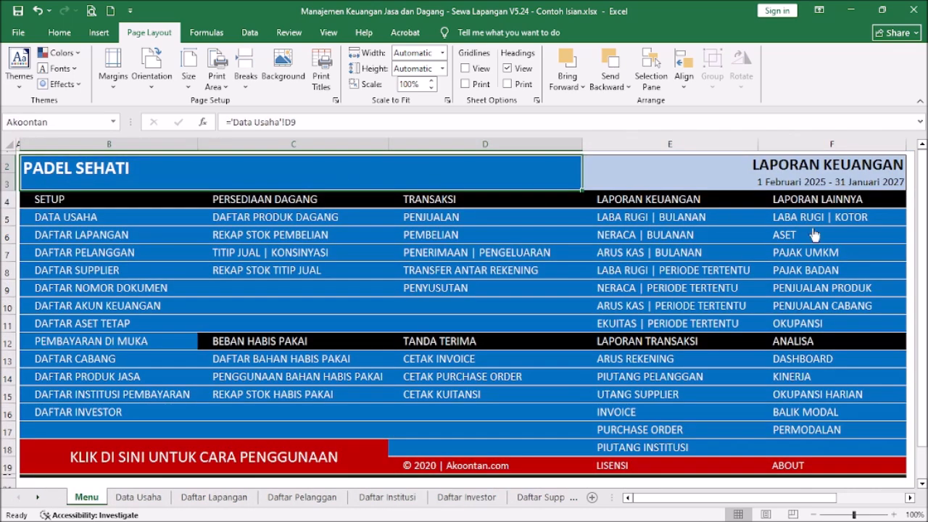
click(825, 411)
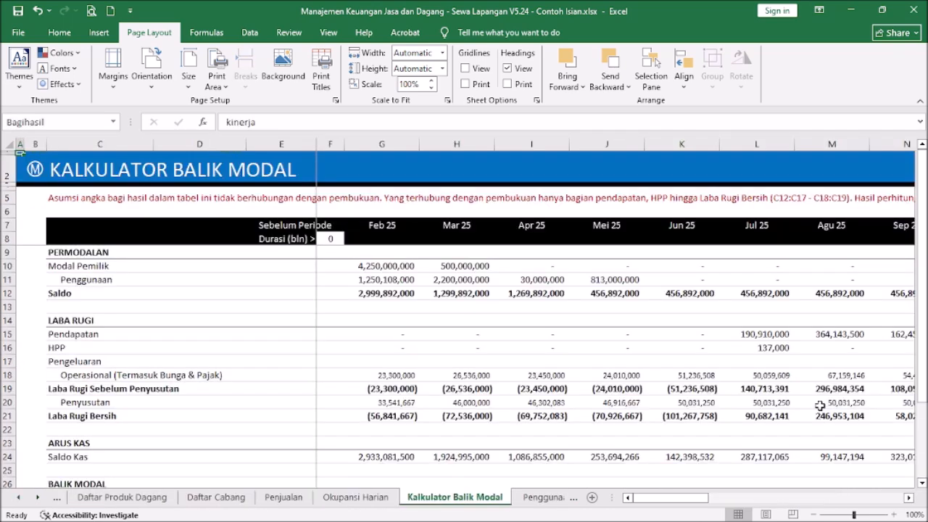
scroll(566, 334, down, 3)
scroll(567, 334, up, 3)
scroll(583, 292, down, 2)
scroll(583, 293, up, 2)
scroll(754, 399, down, 3)
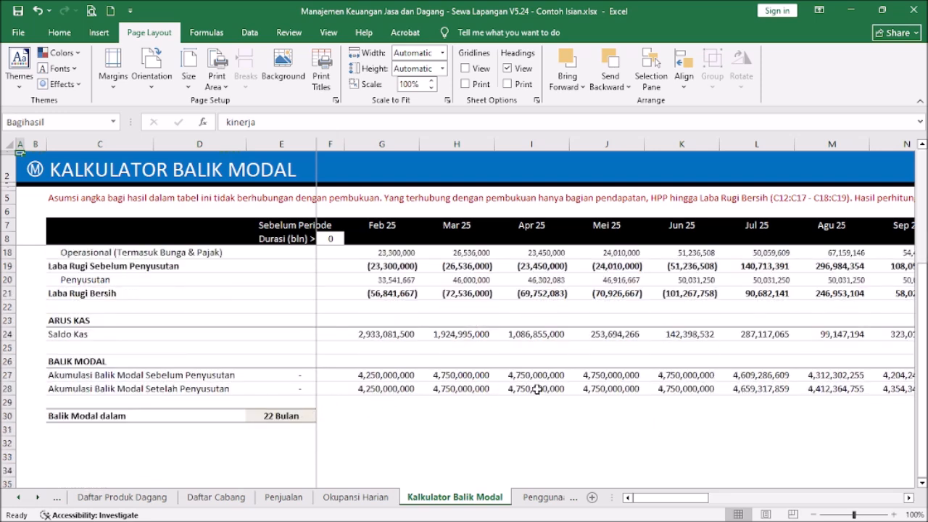
scroll(533, 392, up, 1)
scroll(532, 393, up, 2)
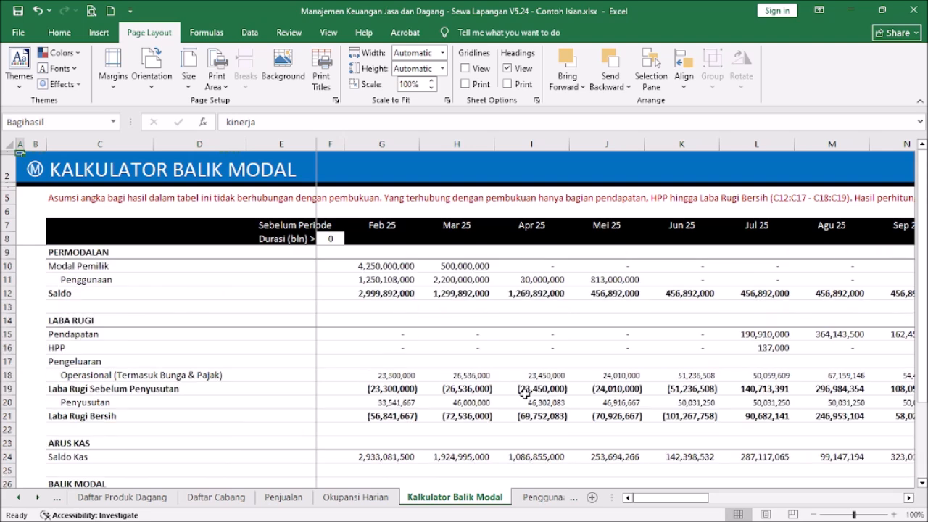
click(35, 168)
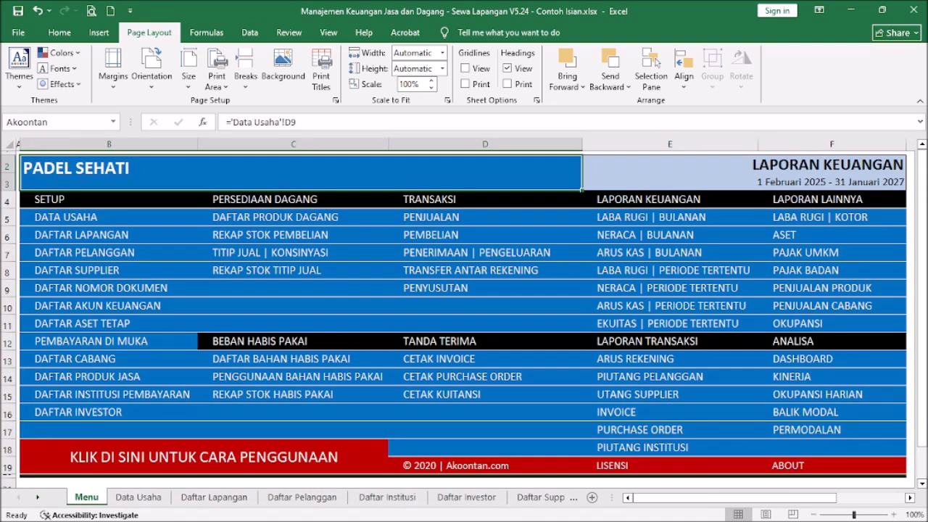
Examine the capital receipts and uses in the PERMODALAN report and return to the main menu
click(803, 433)
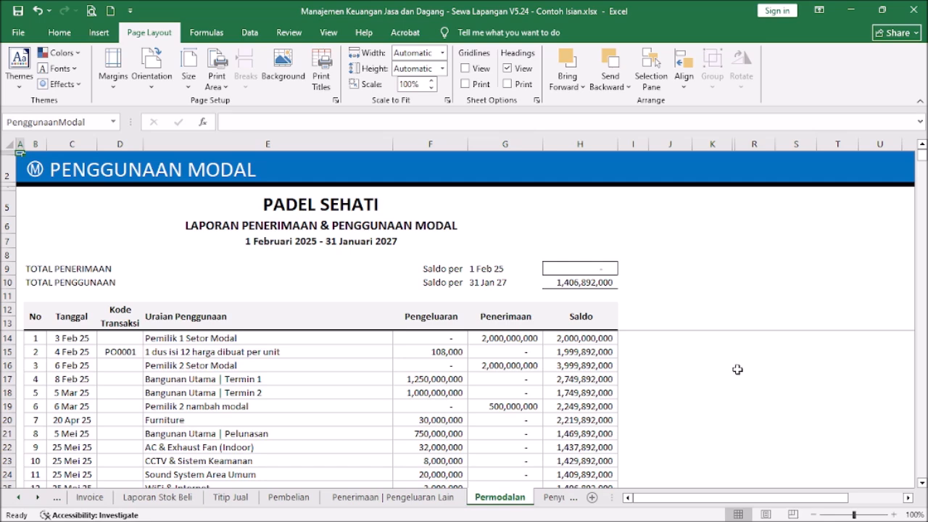
scroll(733, 363, down, 3)
scroll(729, 365, up, 3)
scroll(536, 353, down, 2)
scroll(536, 354, up, 2)
click(42, 171)
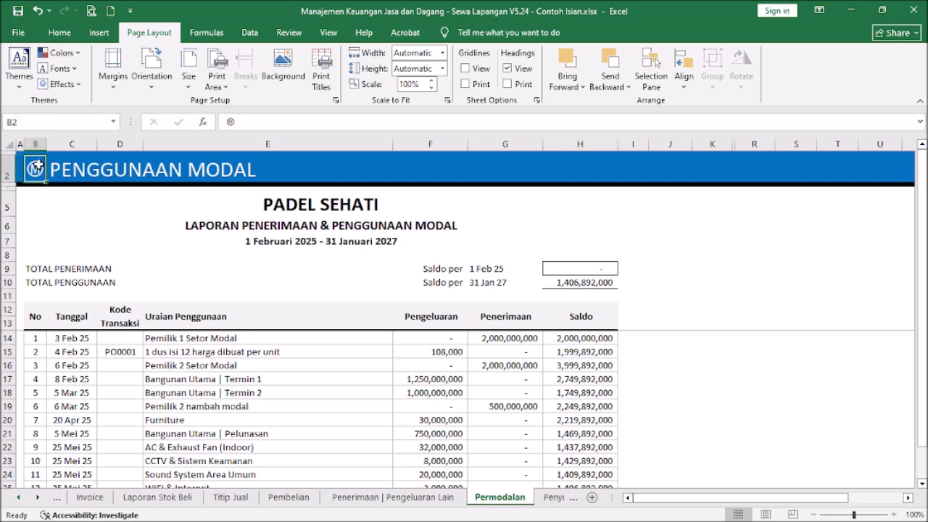